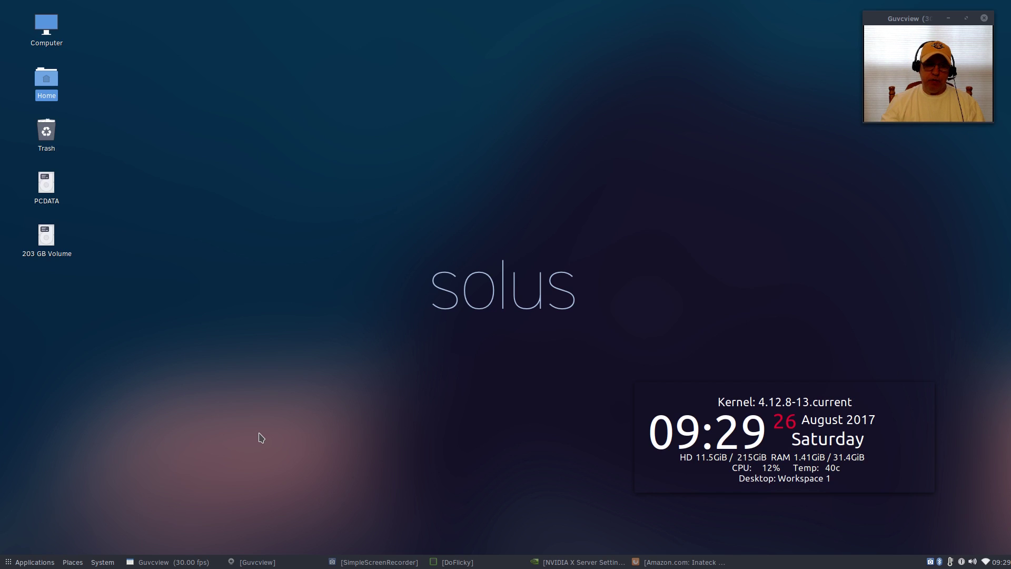
Deselect the Home icon, then bring back and hide the DoFlicky driver manager.
click(90, 79)
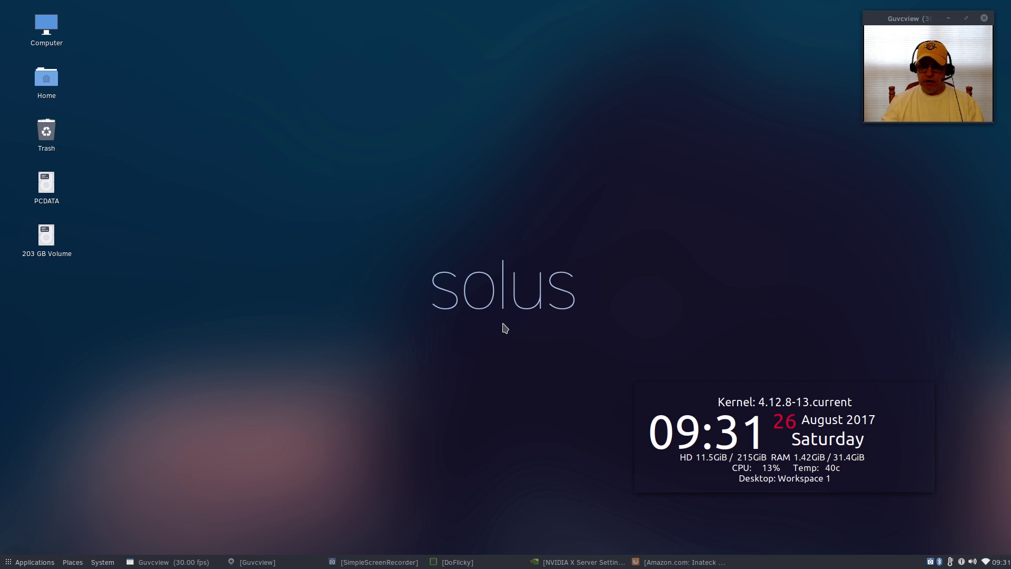
click(463, 562)
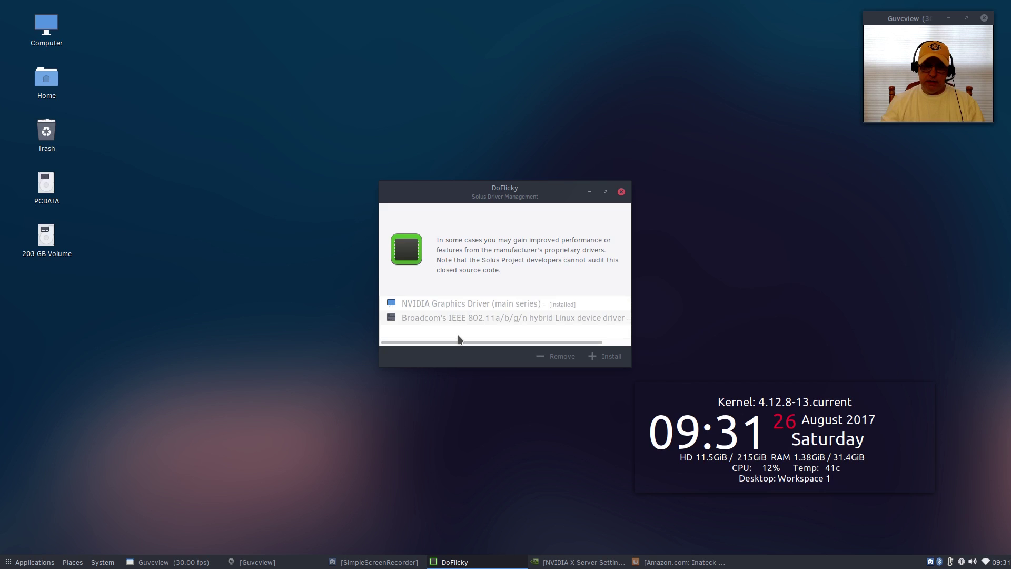
click(589, 192)
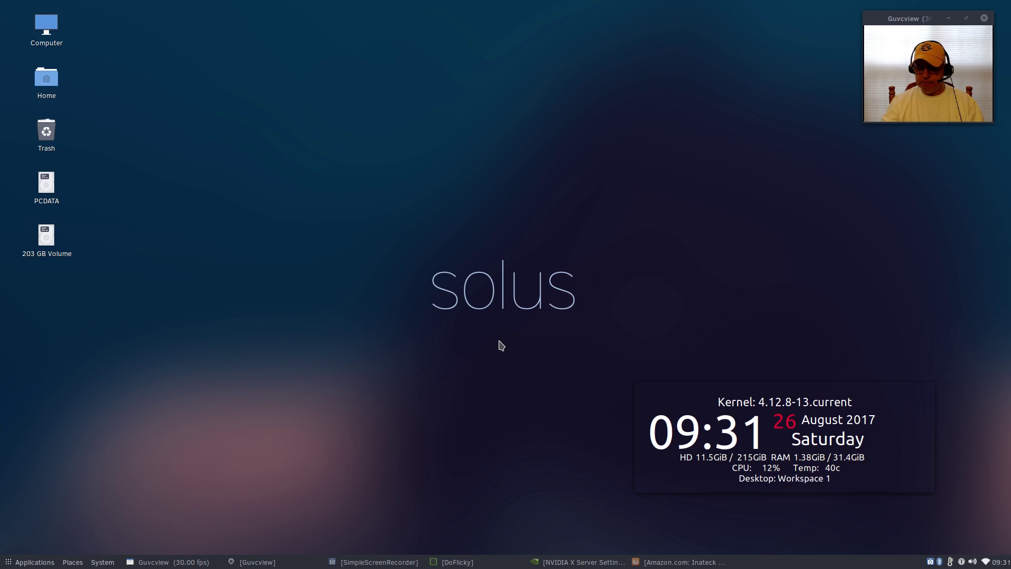
Launch MATE Control Center from the System menu.
click(16, 561)
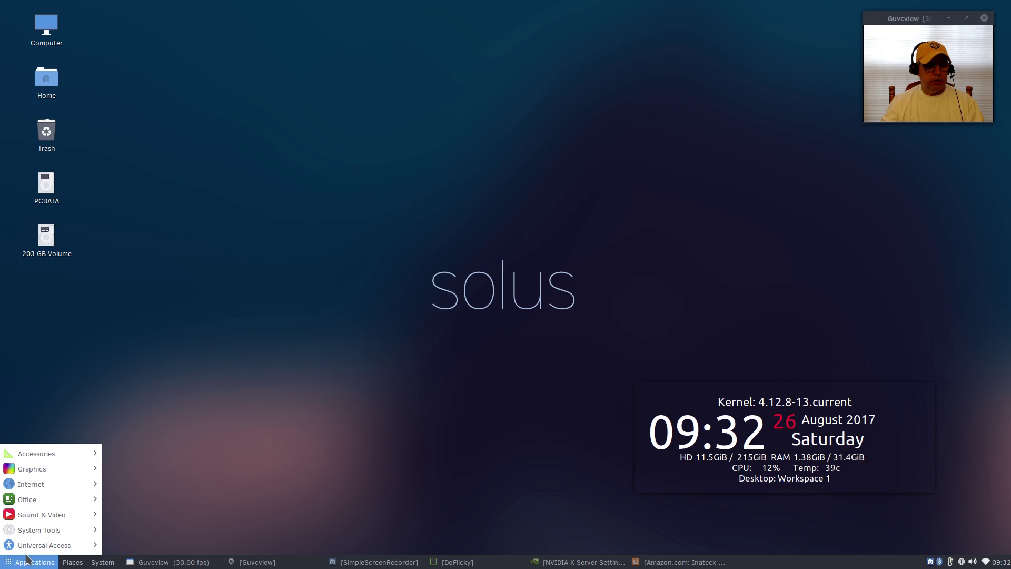
click(106, 562)
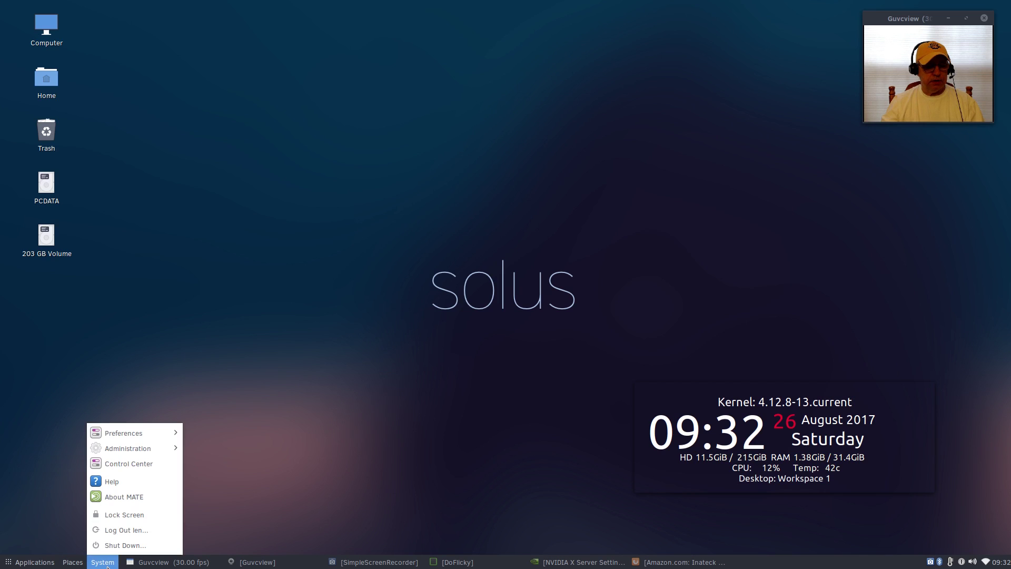
click(107, 565)
click(107, 565)
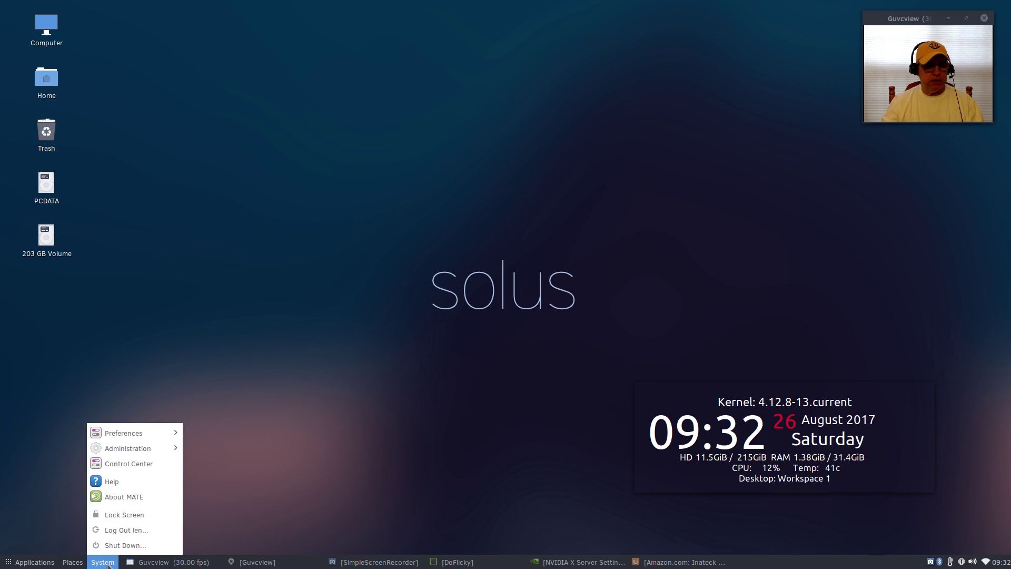
click(145, 463)
scroll(547, 310, down, 2)
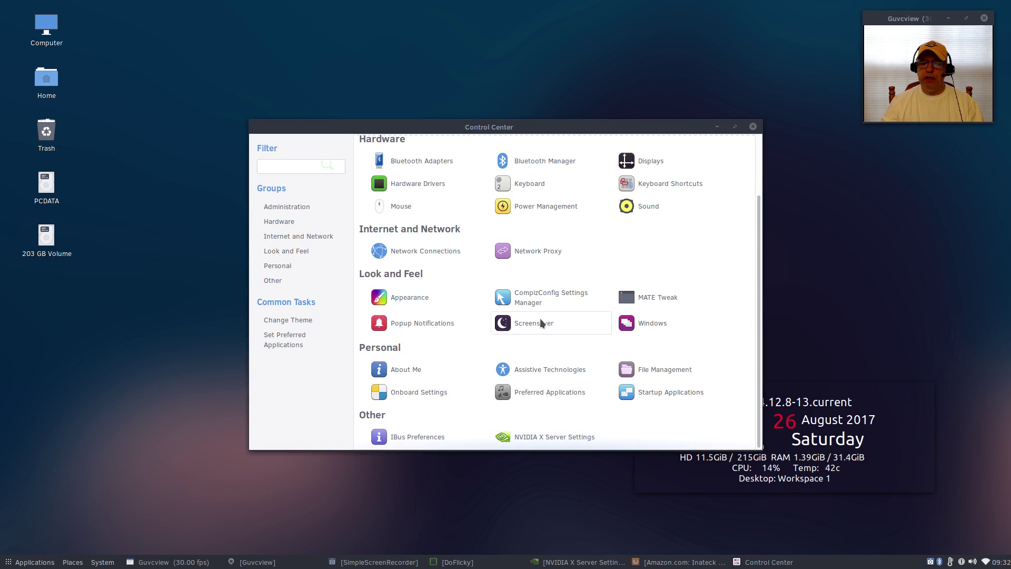
Read the ScrnTrngFix nvidia-settings startup command without saving, then close Startup Applications.
click(671, 392)
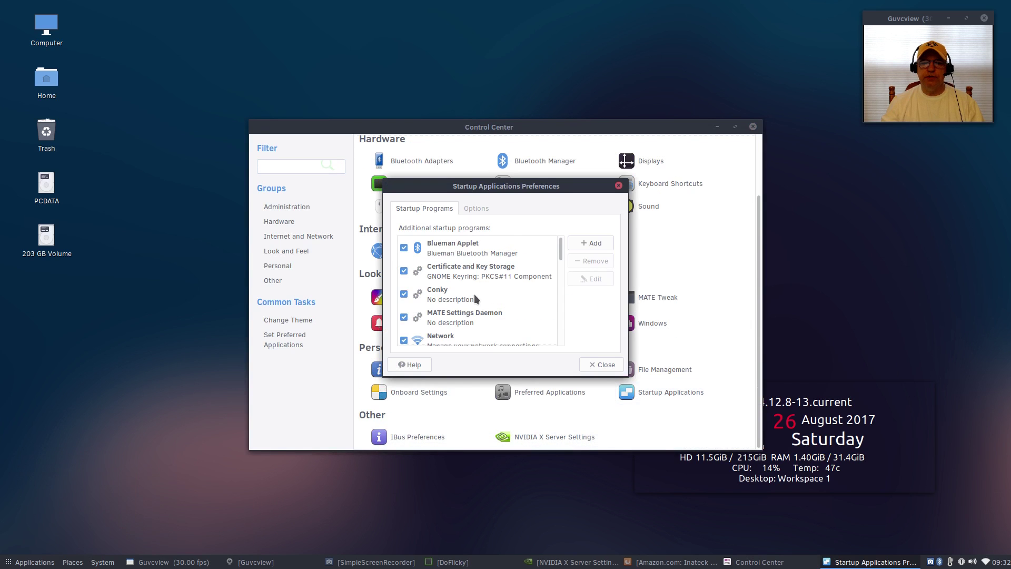
scroll(473, 299, down, 8)
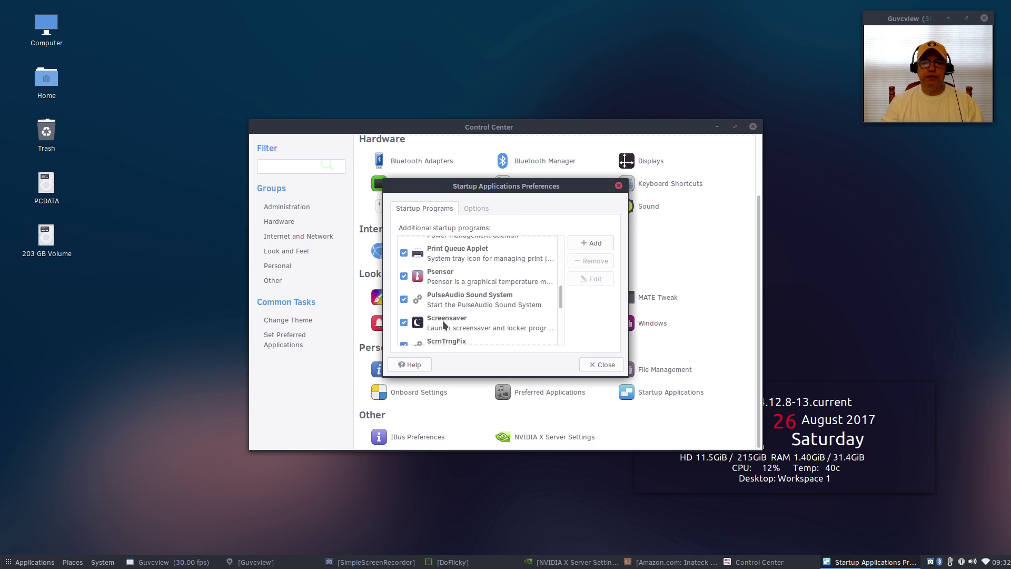
scroll(442, 320, down, 2)
click(449, 310)
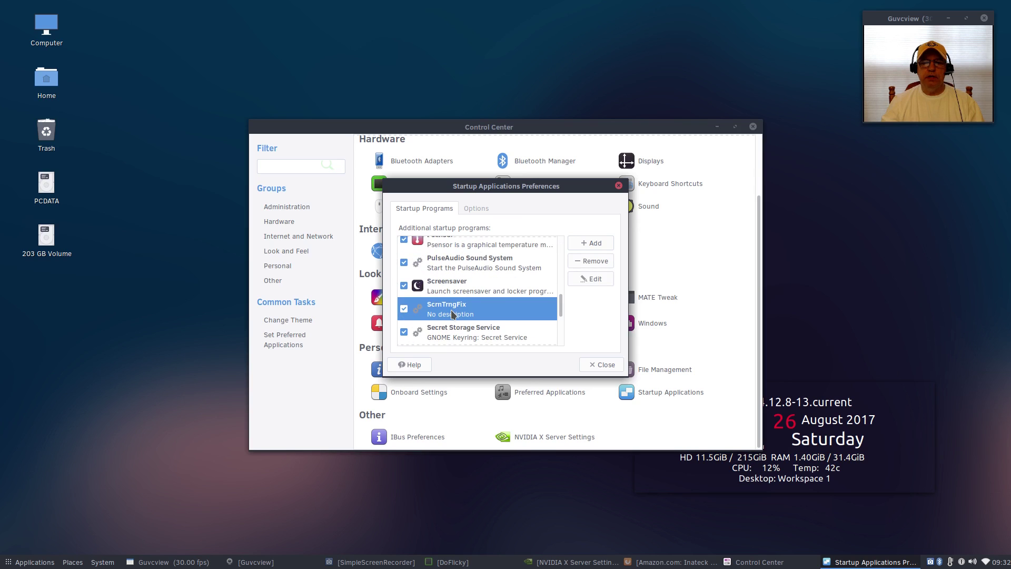
click(591, 280)
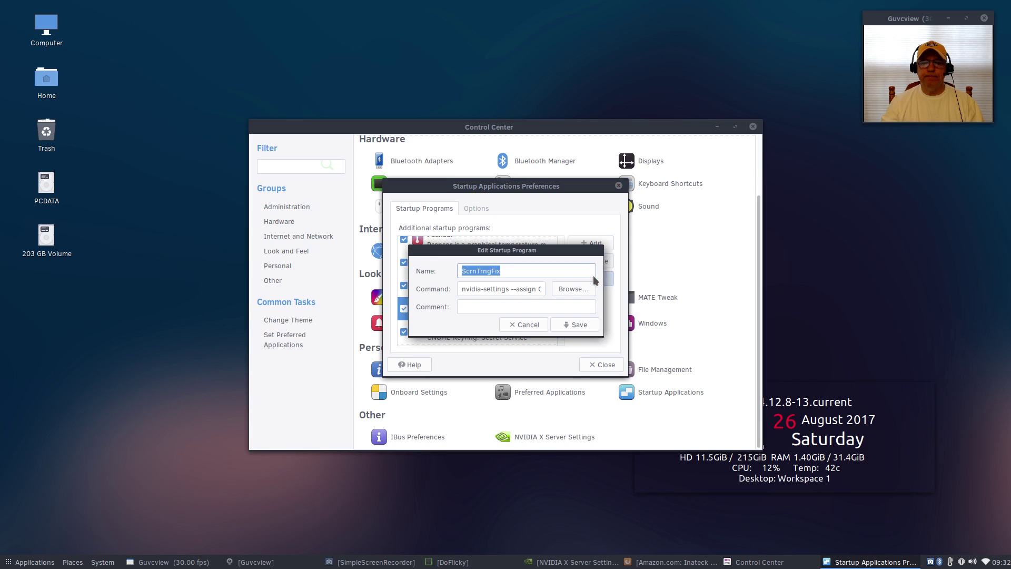
click(515, 291)
key(Right)
key(Right)
key(Right)
key(Right)
key(Right)
key(Right)
key(Right)
key(Right)
key(Right)
key(Right)
key(Right)
key(Right)
key(Right)
key(Right)
key(Right)
key(Right)
key(Right)
key(Right)
key(Right)
key(Right)
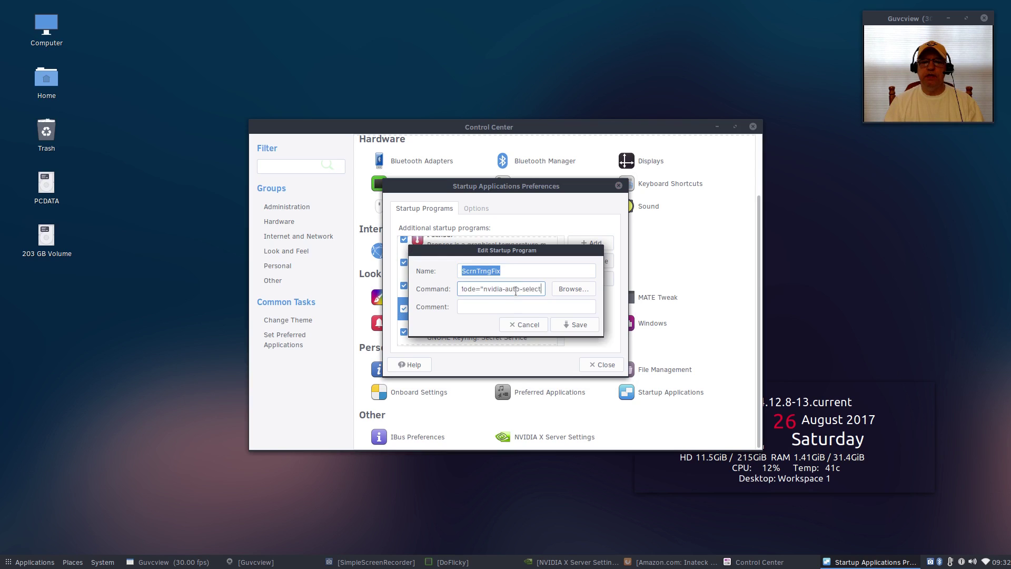
key(Right)
key(Right)
key(Right)
key(Right)
key(Right)
key(Right)
key(Right)
key(Right)
key(Right)
key(Right)
key(Right)
key(Right)
key(Right)
key(Right)
key(Right)
key(Right)
key(Right)
key(Right)
key(Right)
key(Right)
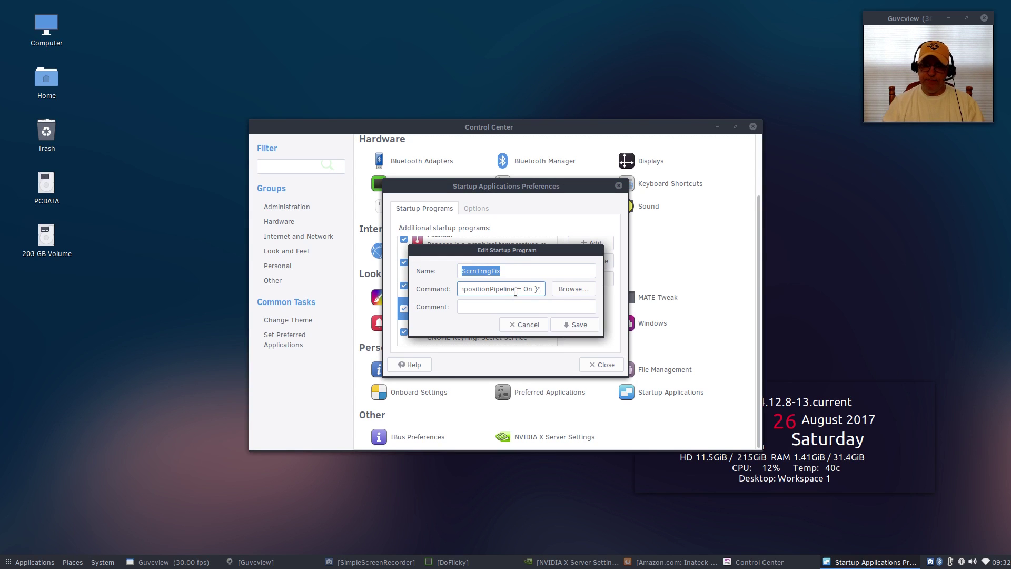
click(532, 324)
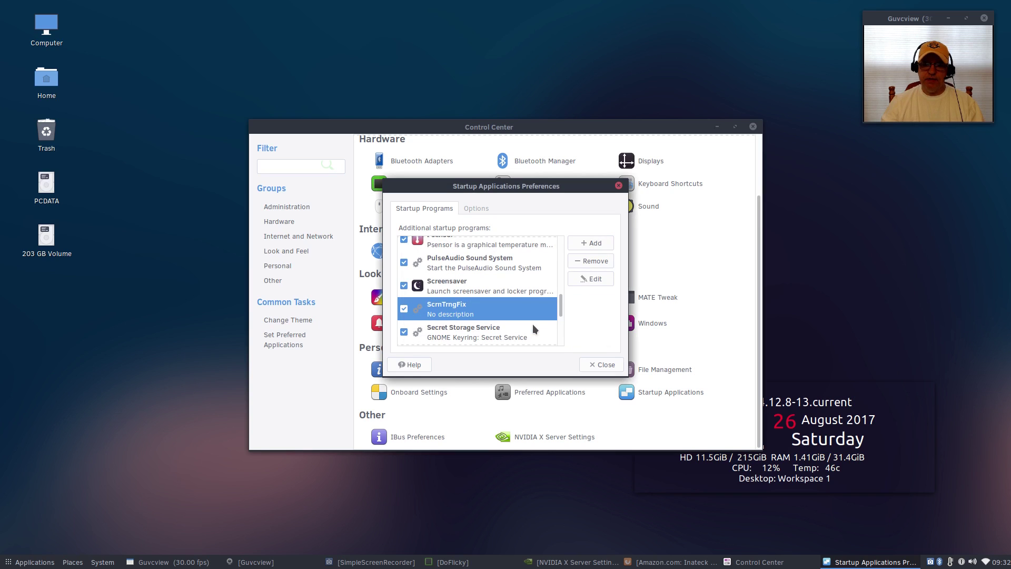
click(618, 185)
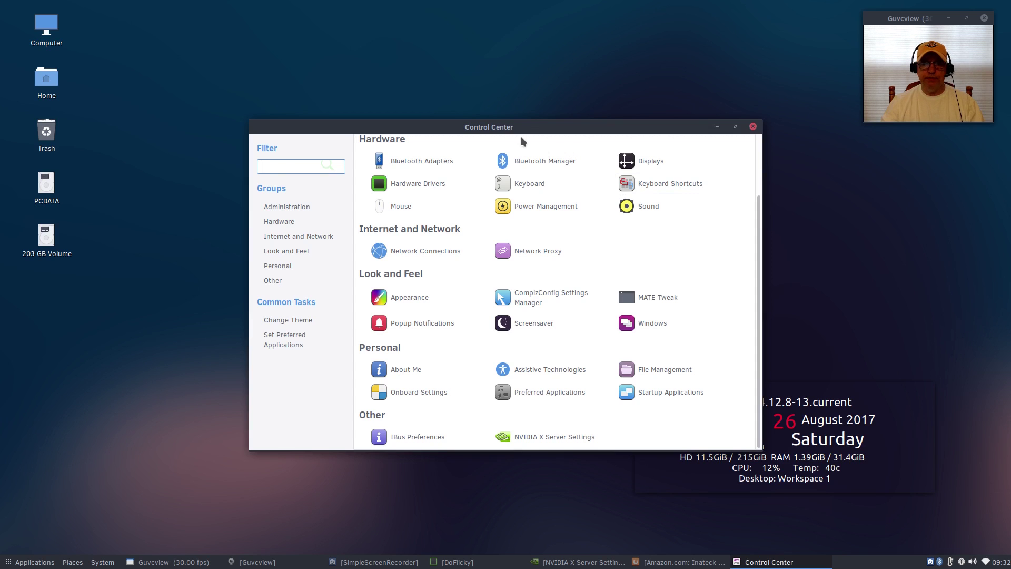
Move Control Center to the top-left, then browse and dismiss the Applications menu.
drag(526, 126, 374, 32)
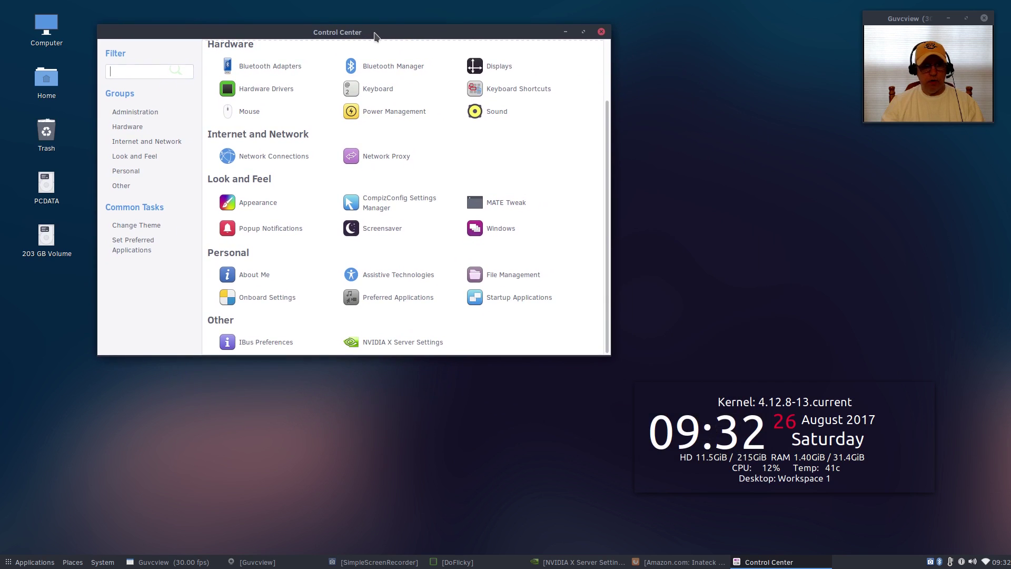
click(21, 565)
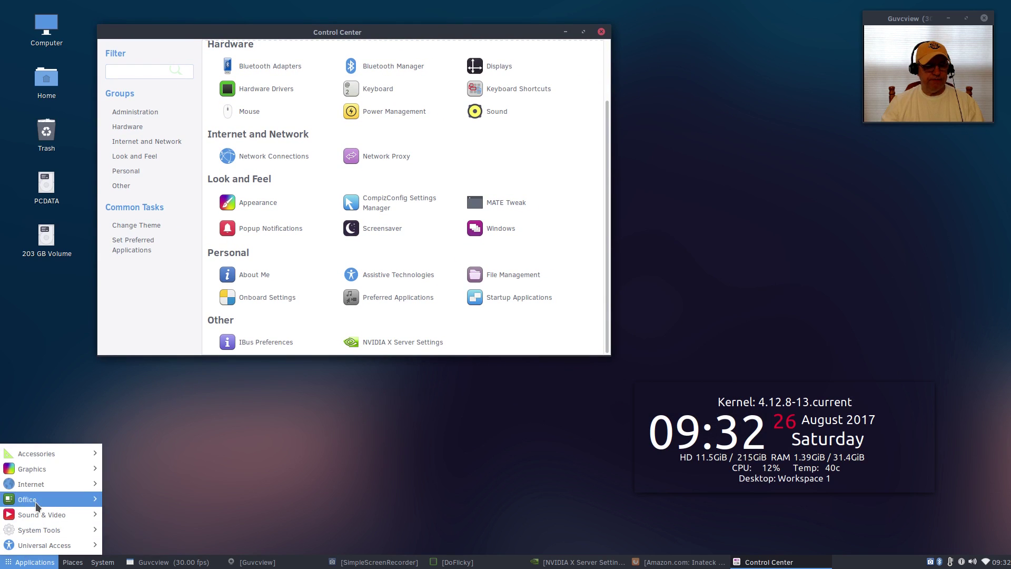
mouse_move(36, 488)
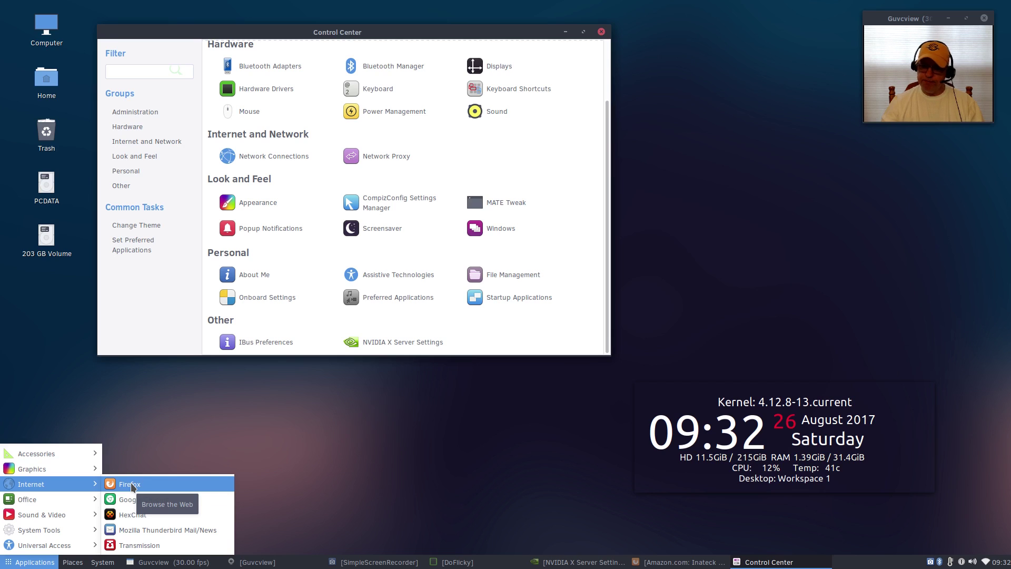
click(206, 409)
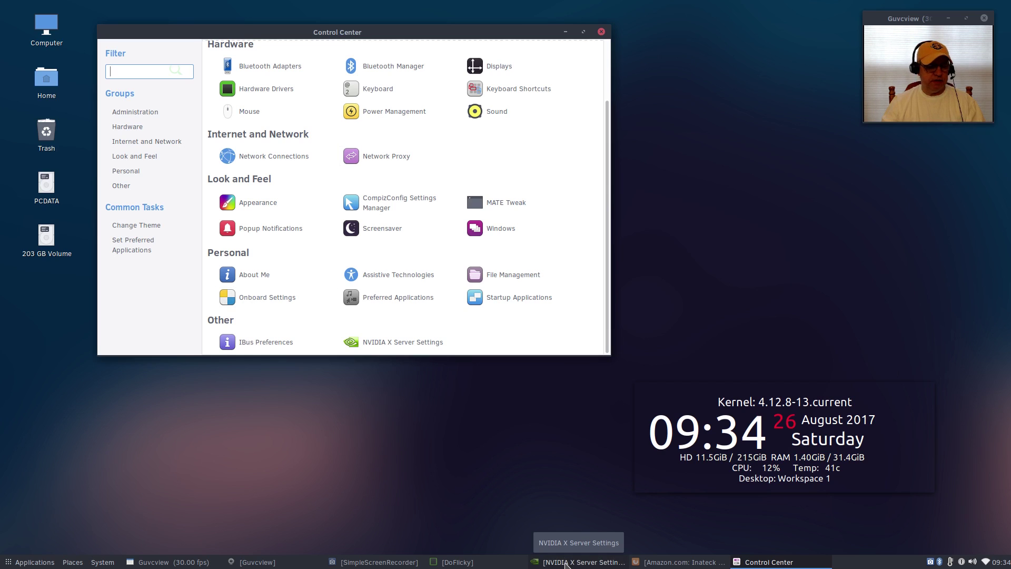
Restore NVIDIA X Server Settings showing driver 384.59 on the GeForce GTX 760.
click(564, 562)
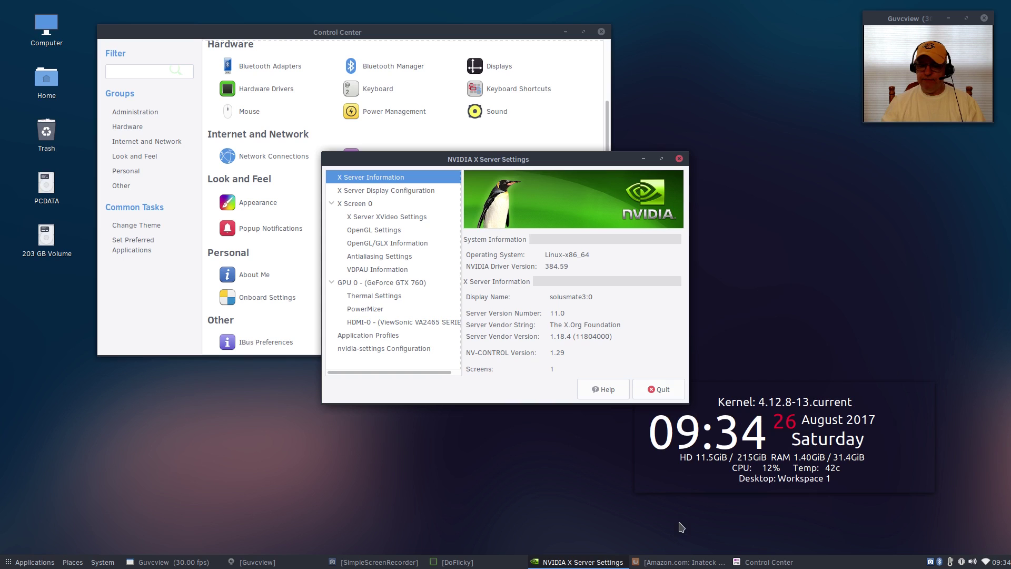
Check the NVIDIA driver in DoFlicky, then minimize DoFlicky and NVIDIA X Server Settings.
click(480, 565)
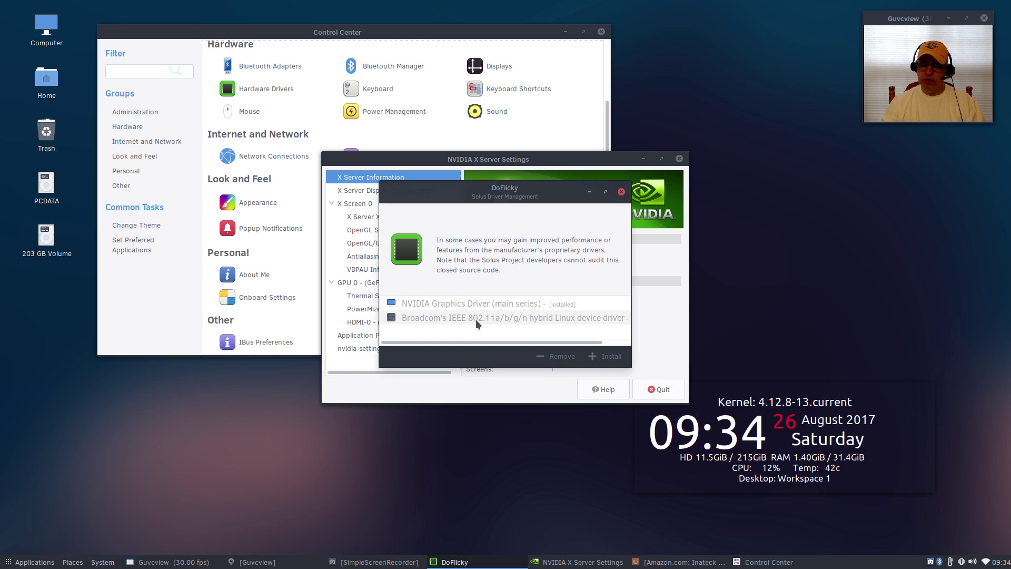
click(589, 192)
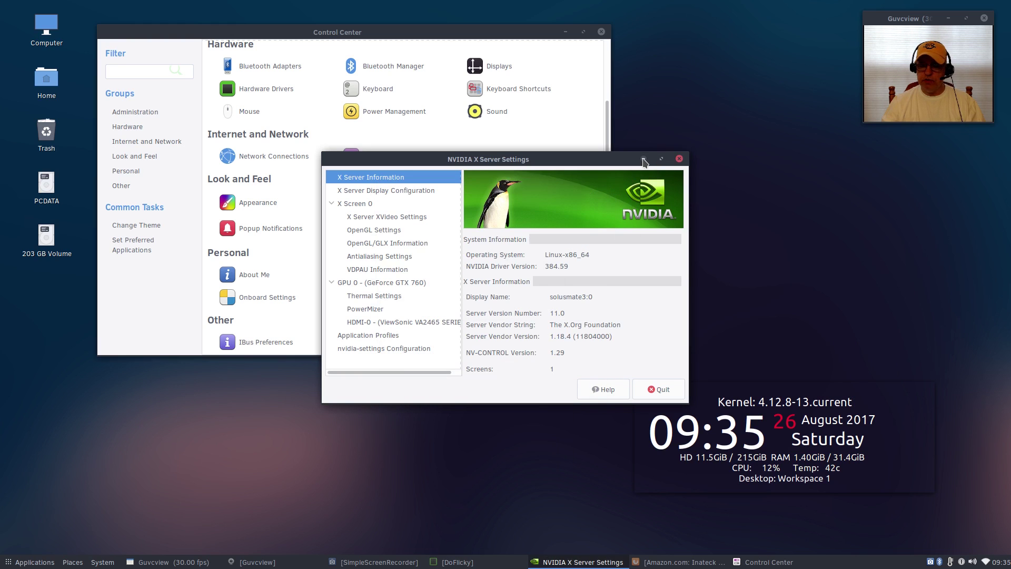
click(644, 160)
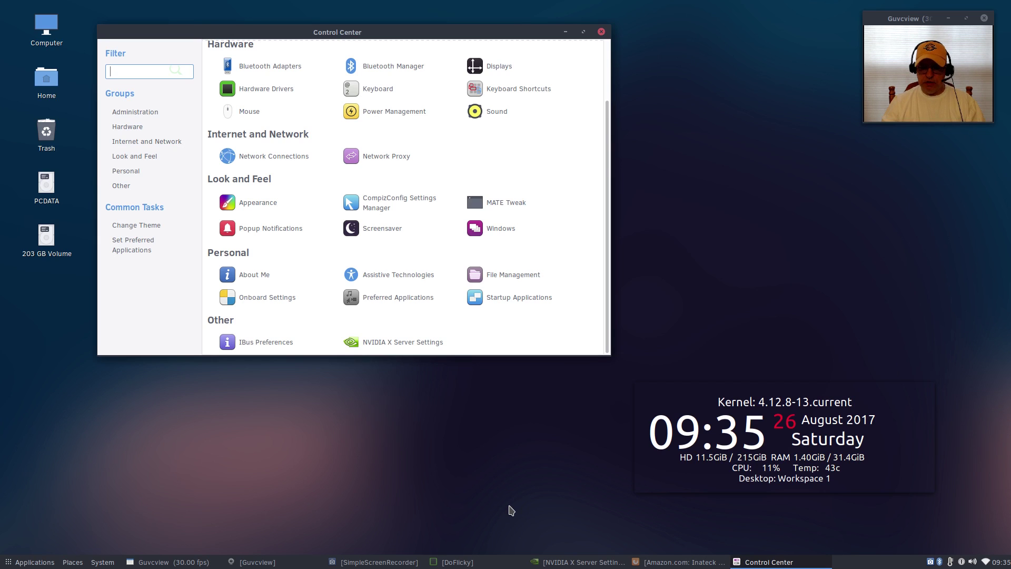
Show the Inateck USB 3.0 docking station Amazon page in Firefox, then minimize Firefox.
click(679, 559)
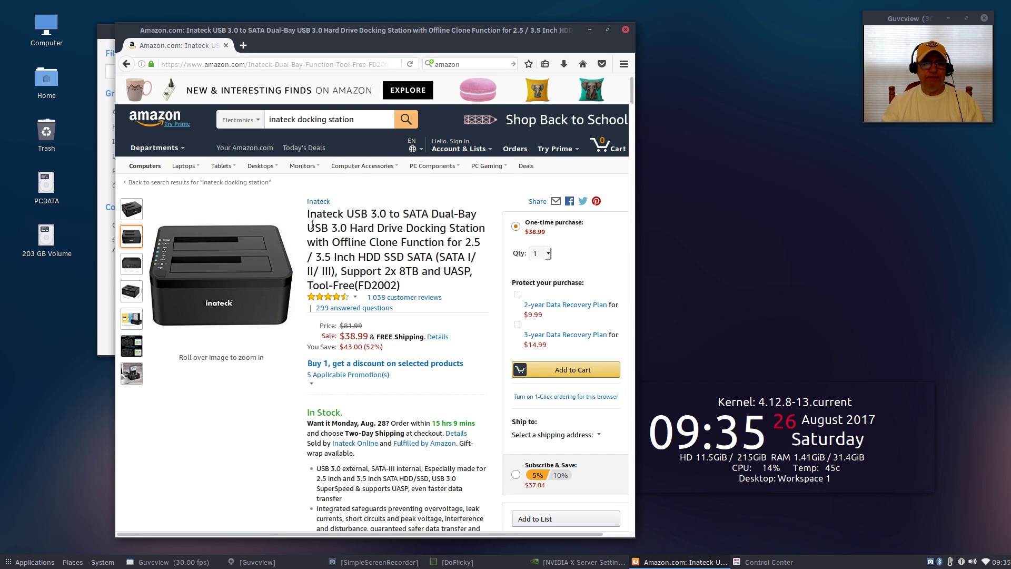
mouse_move(292, 217)
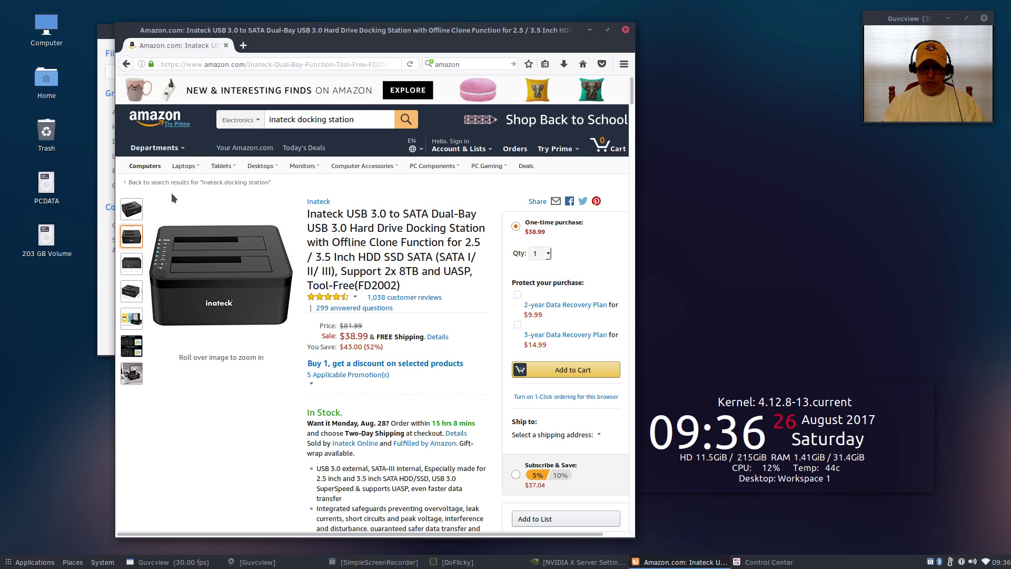
click(591, 31)
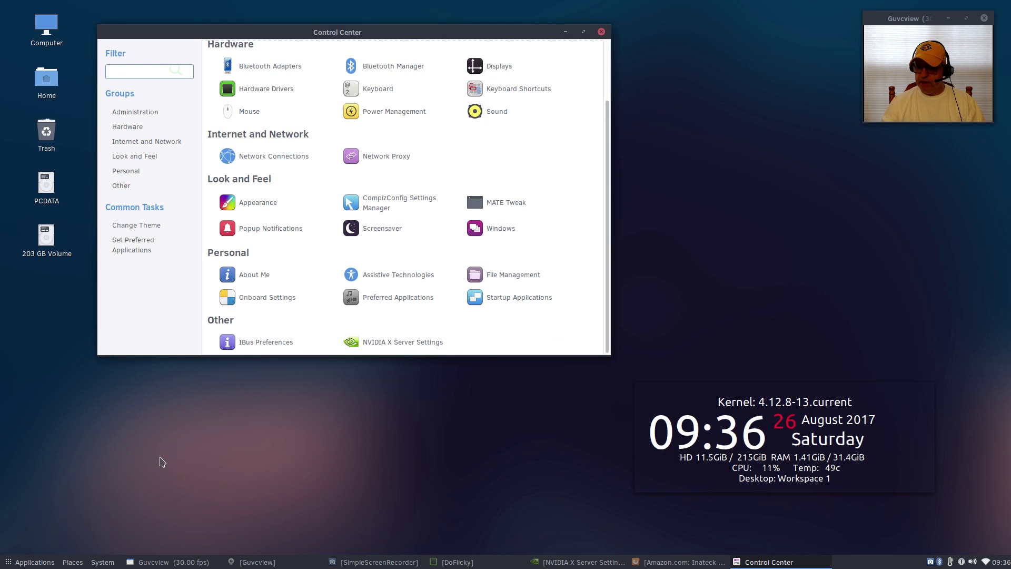
click(24, 562)
mouse_move(72, 563)
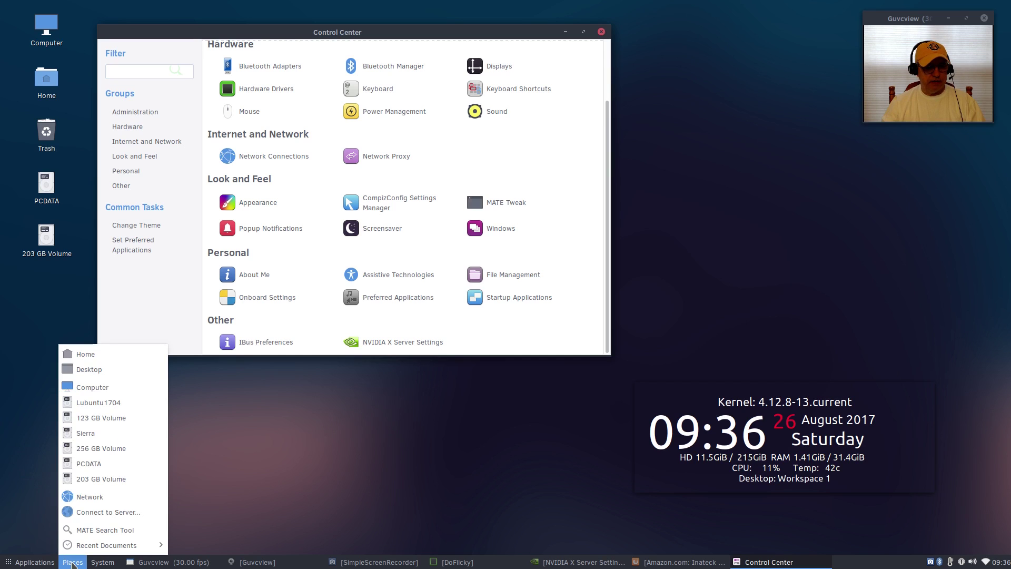
mouse_move(103, 565)
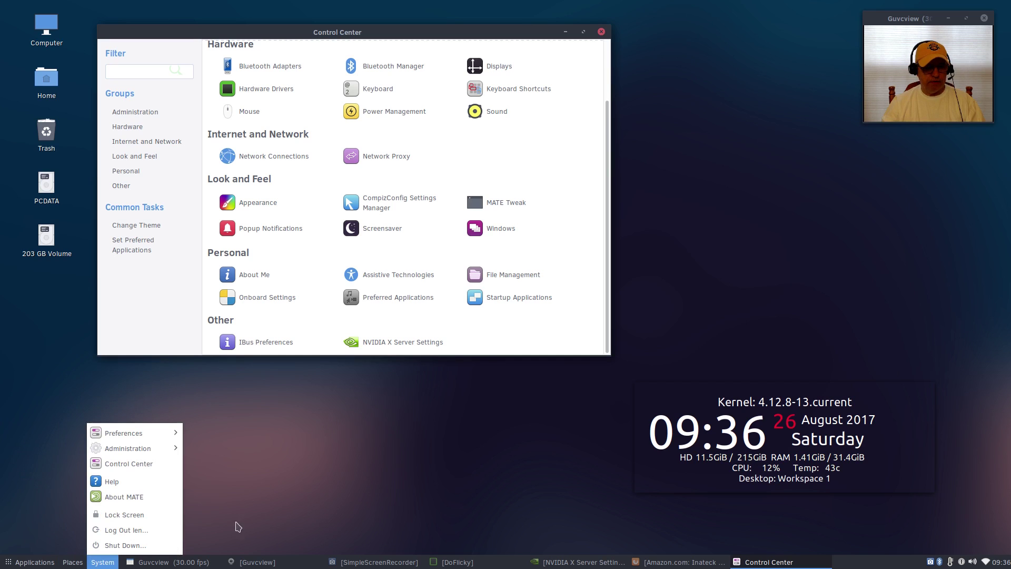
click(273, 452)
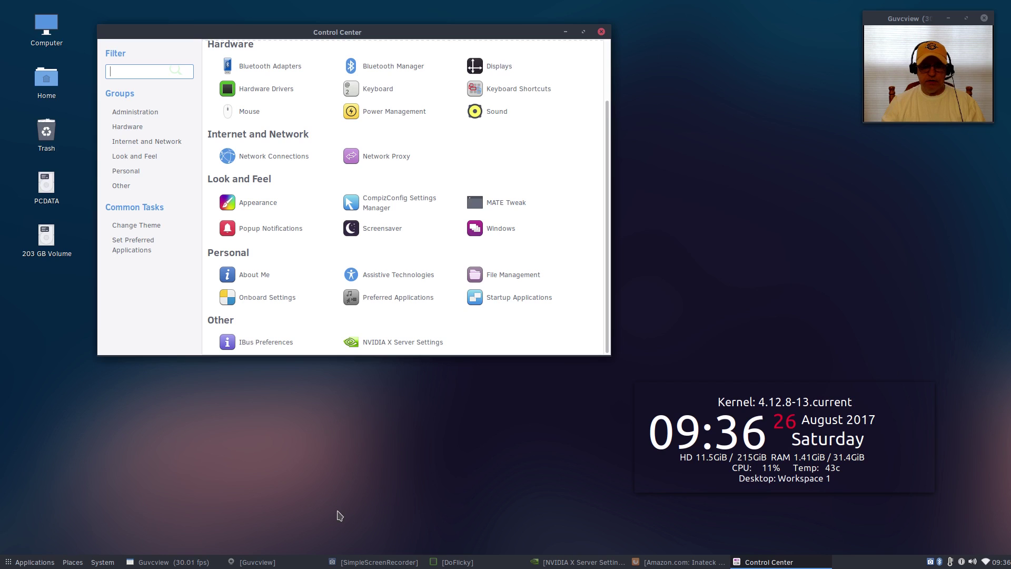
Launch Solus Software Center from System > Administration.
click(104, 561)
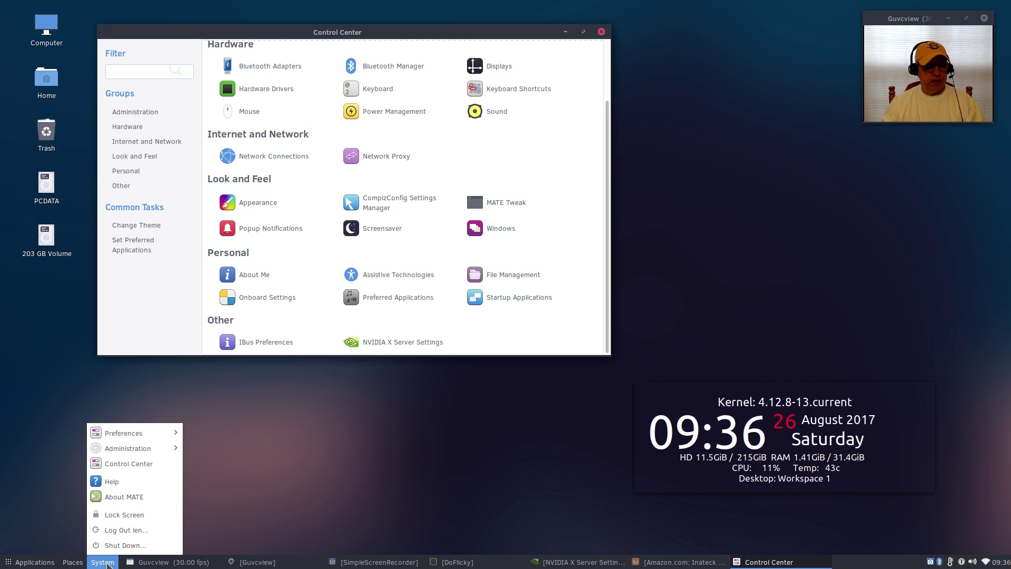
mouse_move(124, 449)
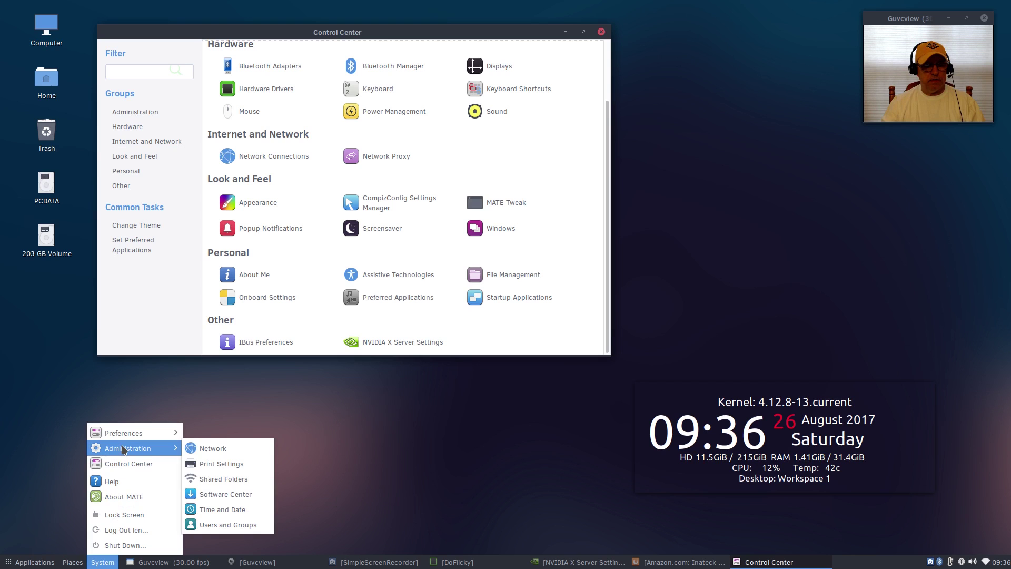
click(223, 494)
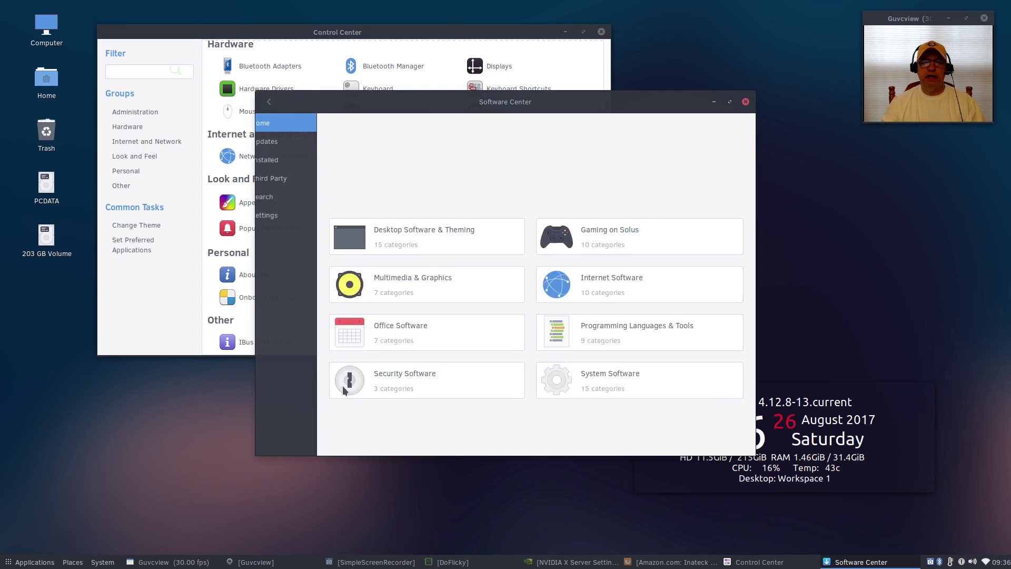
View the Updates, Installed and Third Party pages of the Software Center.
click(274, 144)
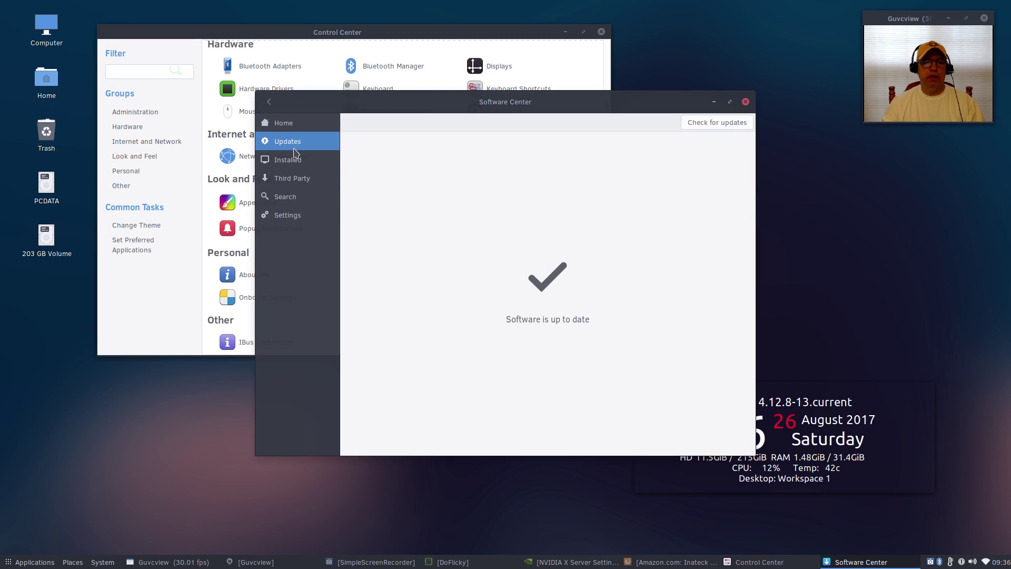
click(288, 162)
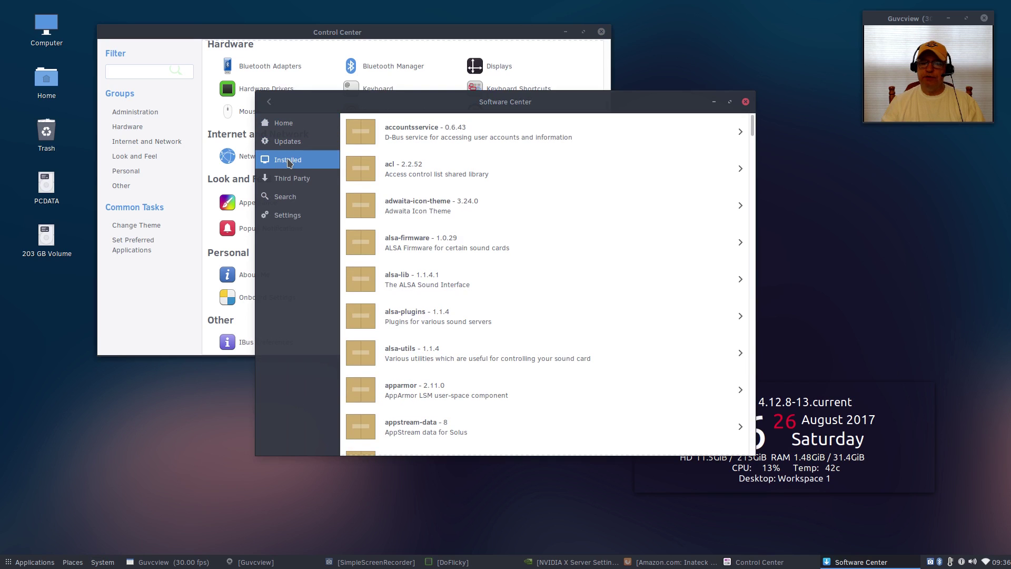
click(288, 179)
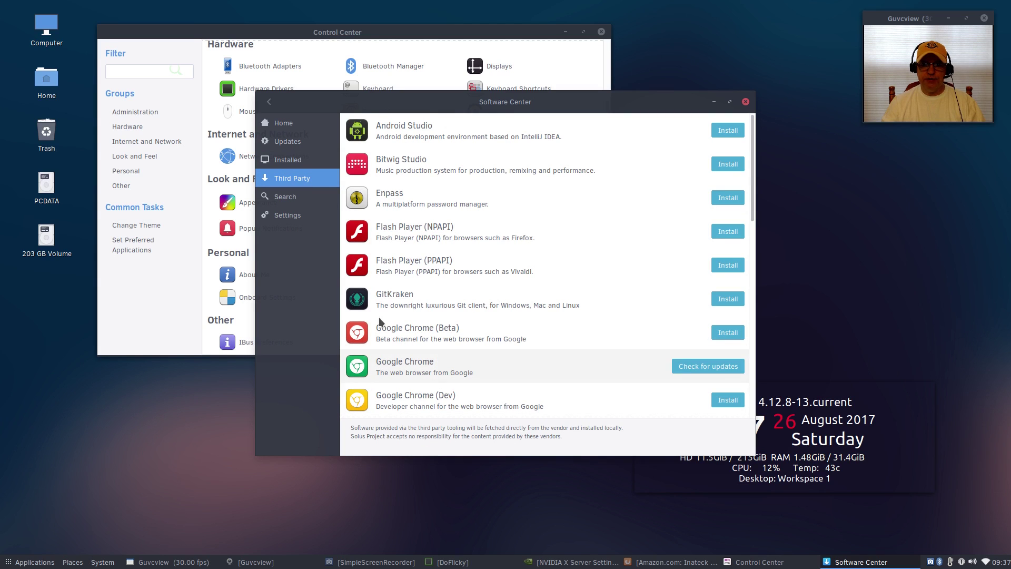
Visit the Search and Settings pages, then return to the Home categories page.
click(285, 197)
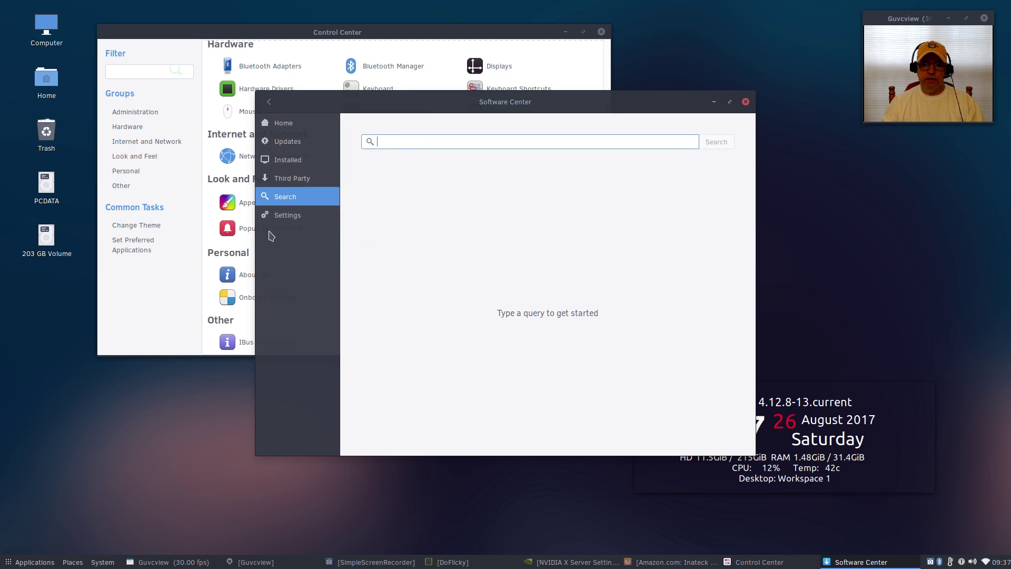
click(288, 216)
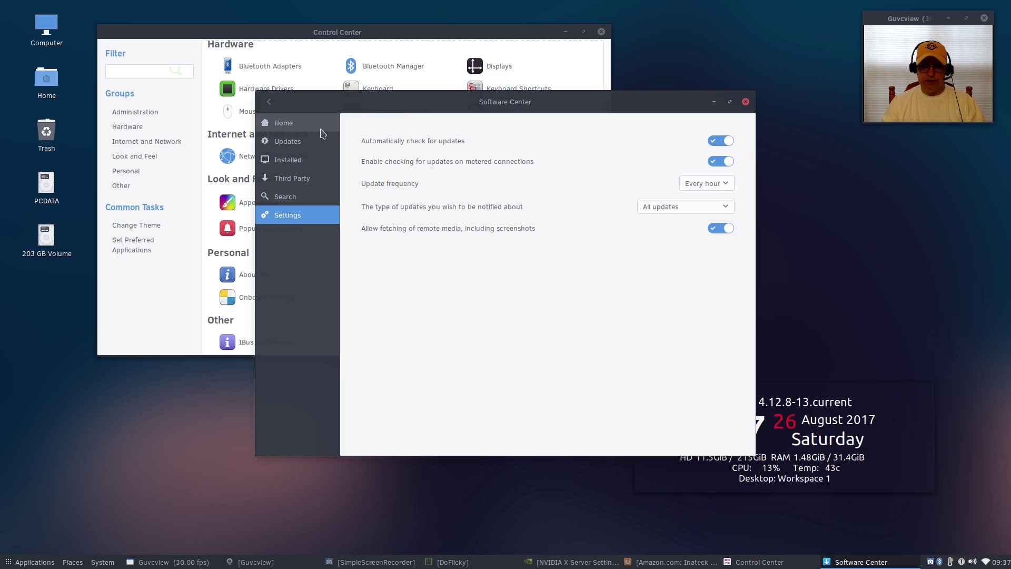
click(289, 131)
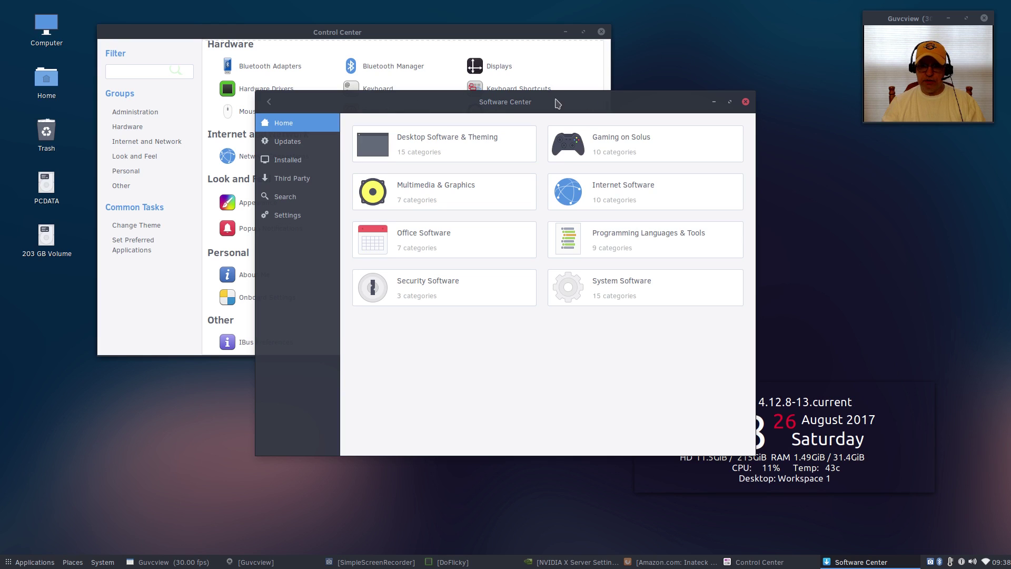
Close the Solus Software Center window.
click(745, 102)
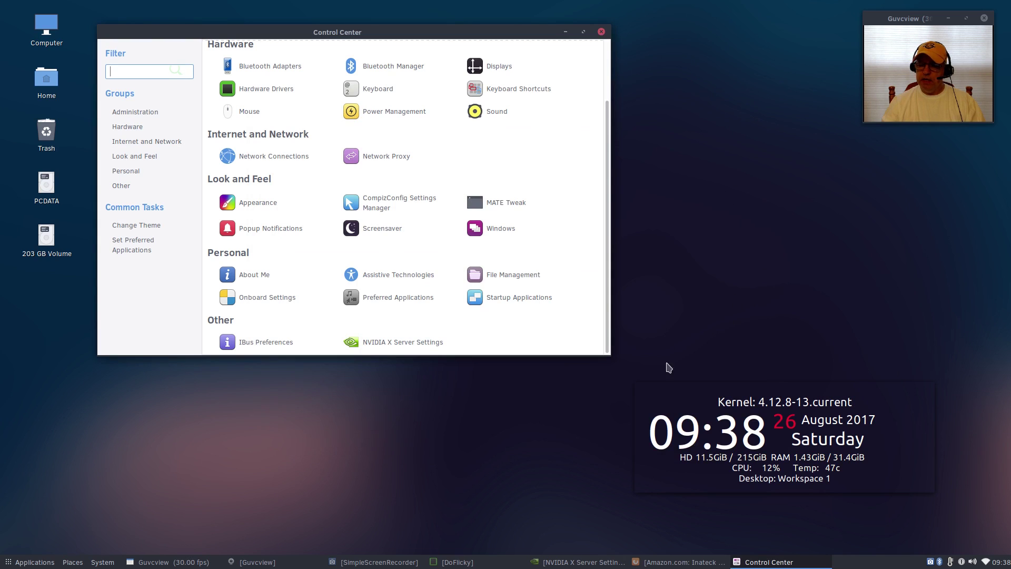